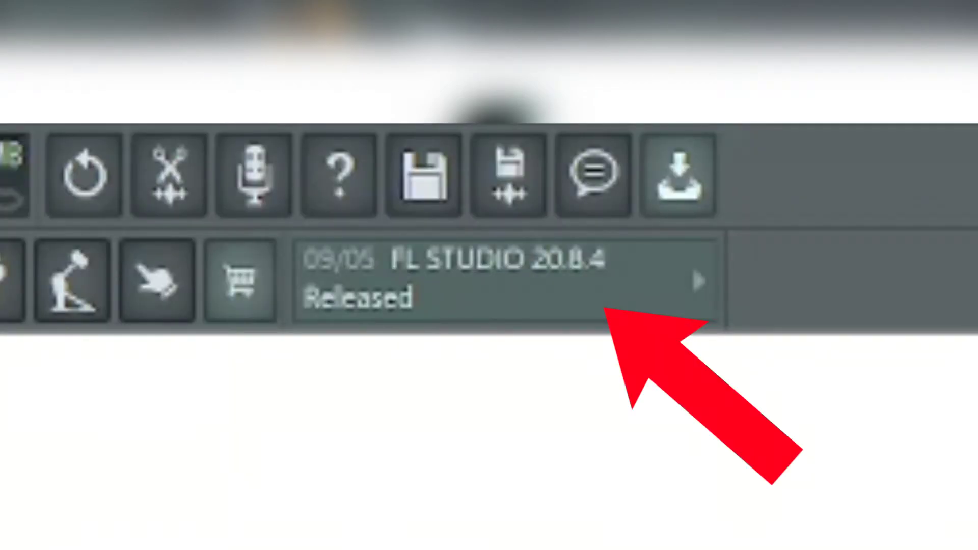
# Step: Open Image-Line's Samples, Loops & Presets web page and browse the available packs
pyautogui.click(697, 283)
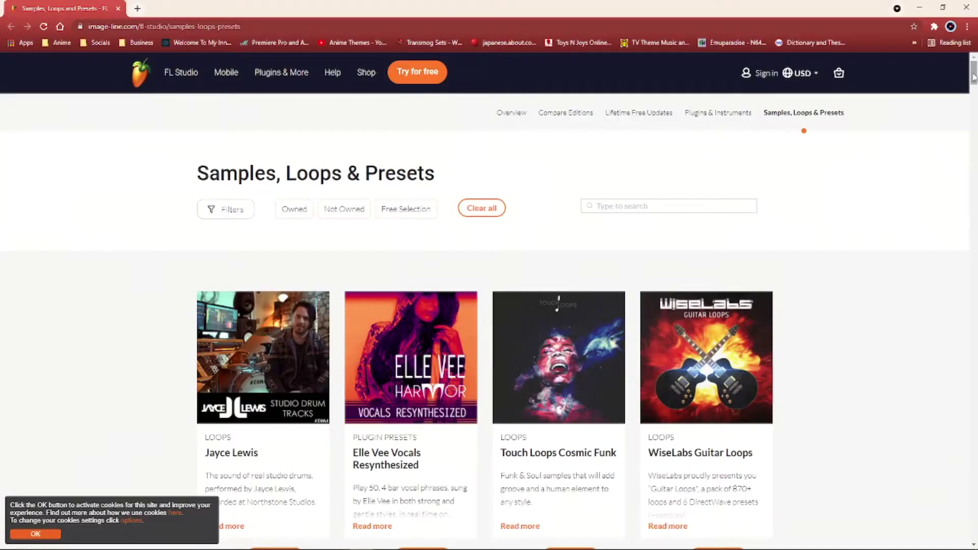
pyautogui.moveTo(973, 77); pyautogui.dragTo(974, 104)
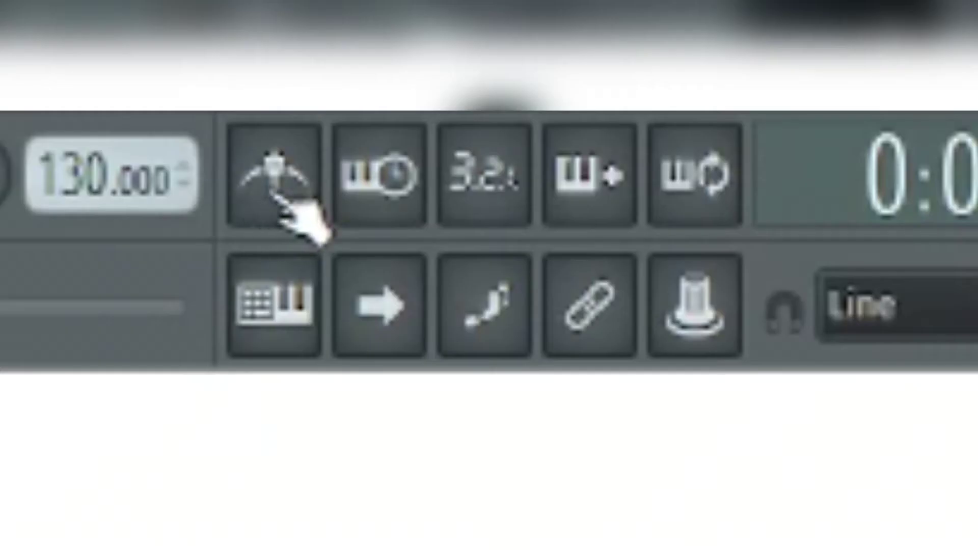
# Step: Switch the metronome, wait for input, countdown, overdub and loop recording options on and off one after another
pyautogui.click(285, 12)
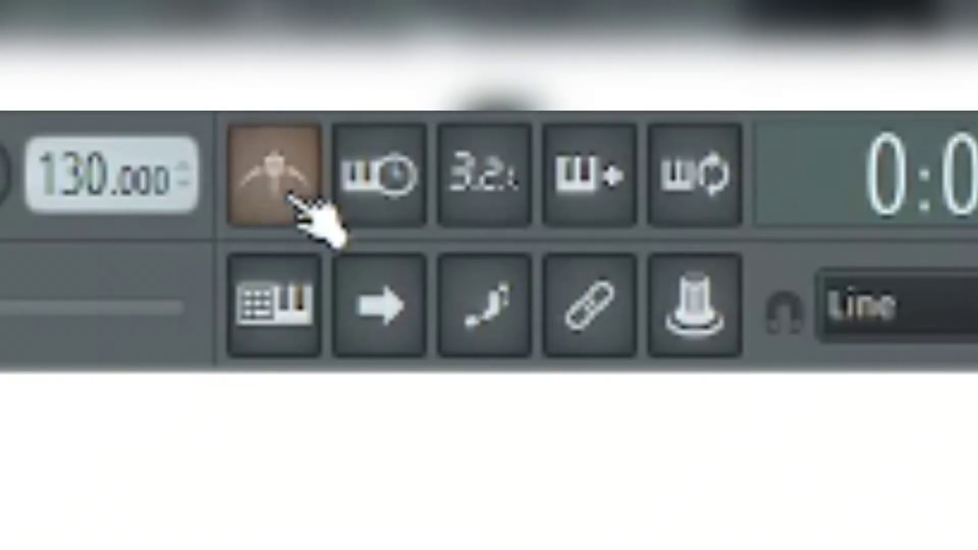
pyautogui.click(290, 200)
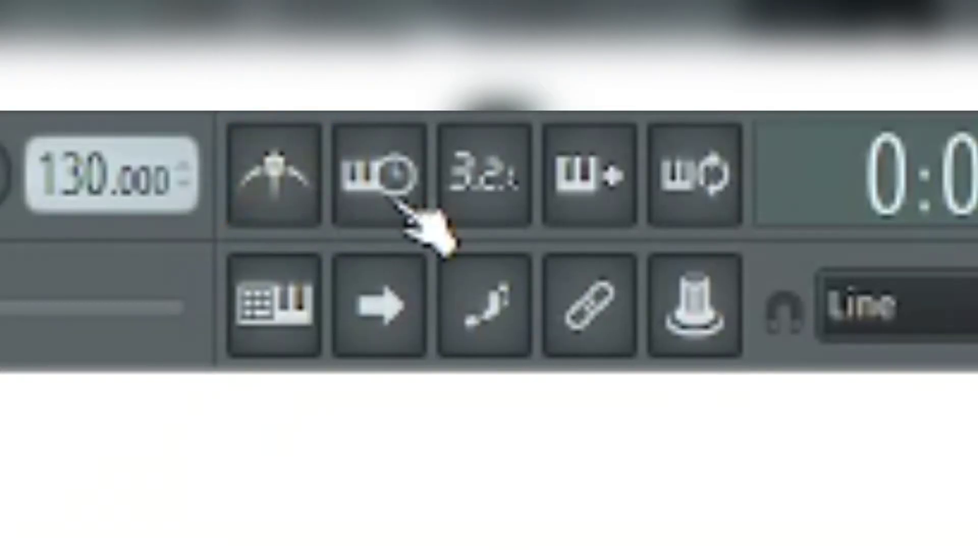
pyautogui.click(397, 202)
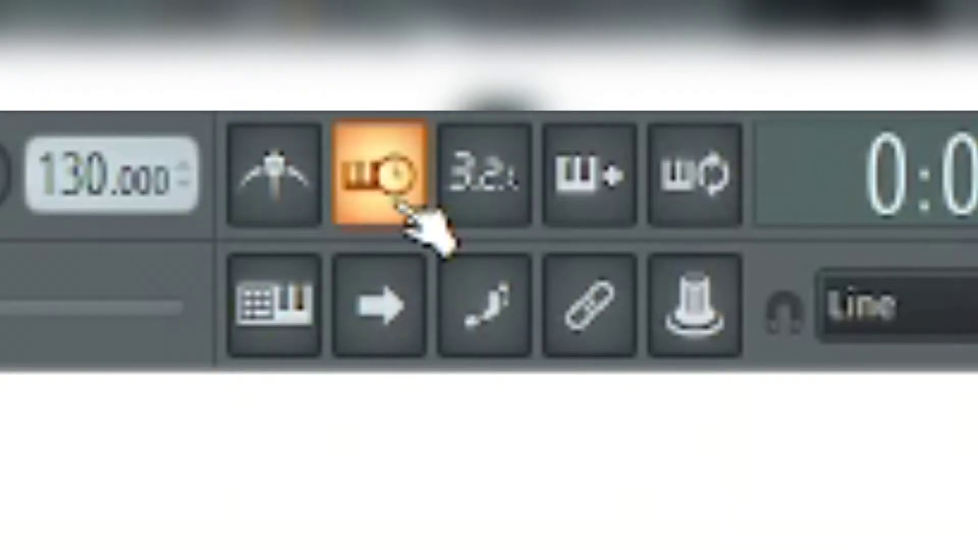
pyautogui.click(481, 200)
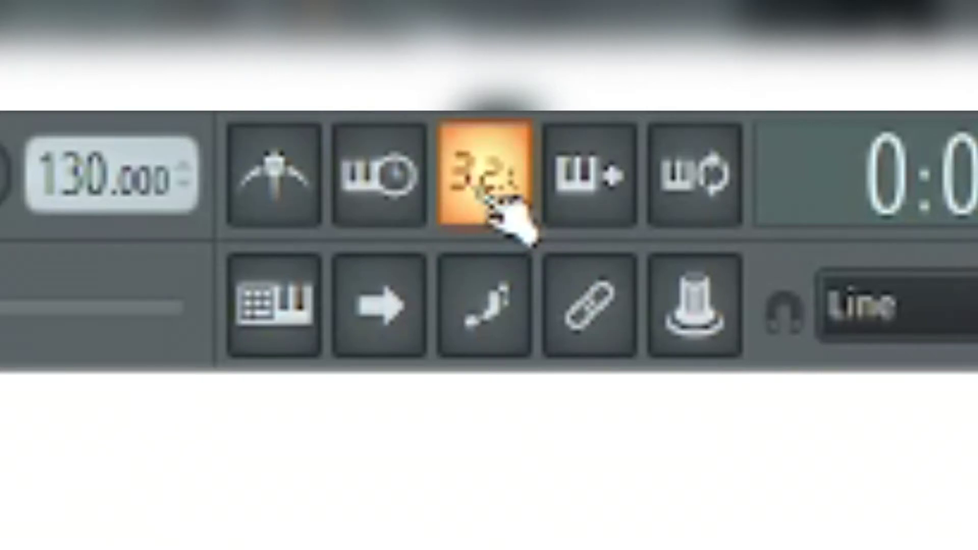
pyautogui.click(484, 196)
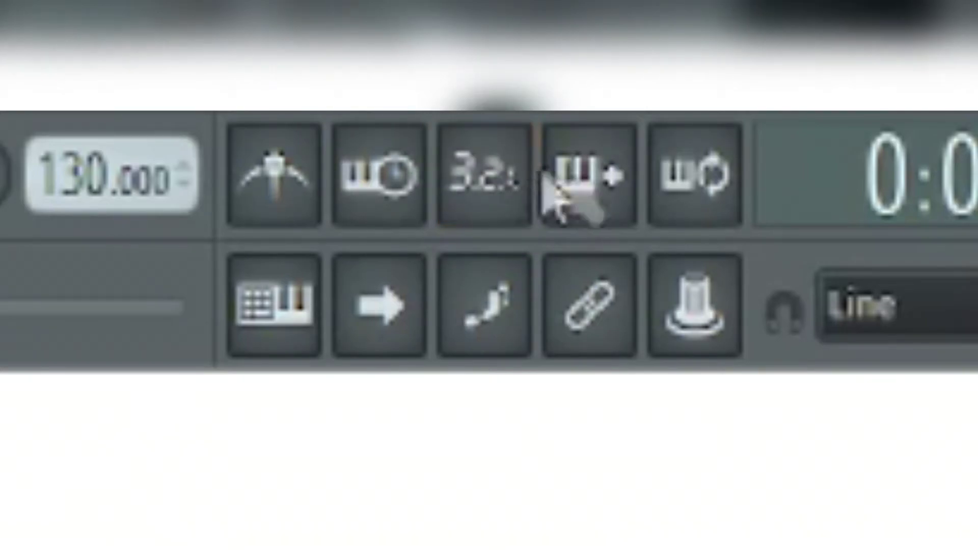
pyautogui.click(612, 197)
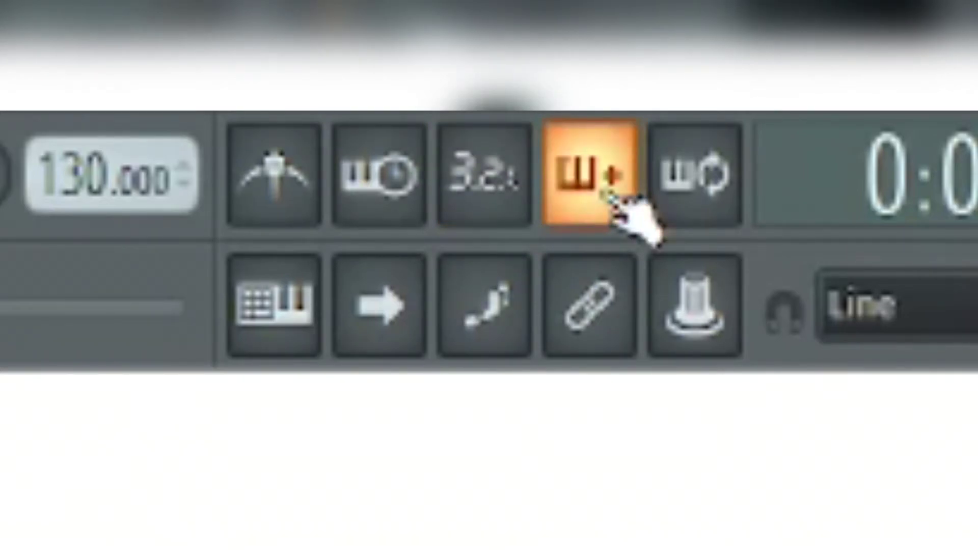
pyautogui.click(624, 204)
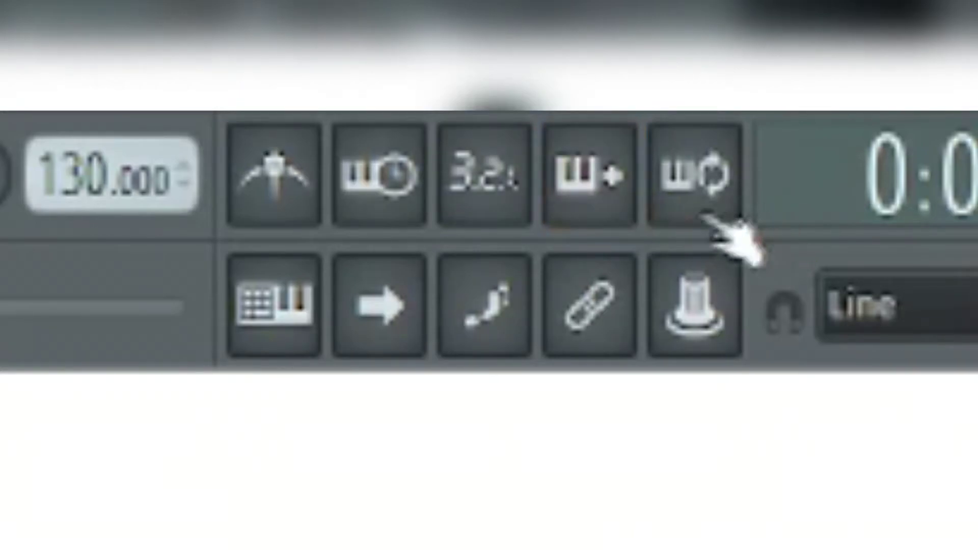
pyautogui.click(685, 199)
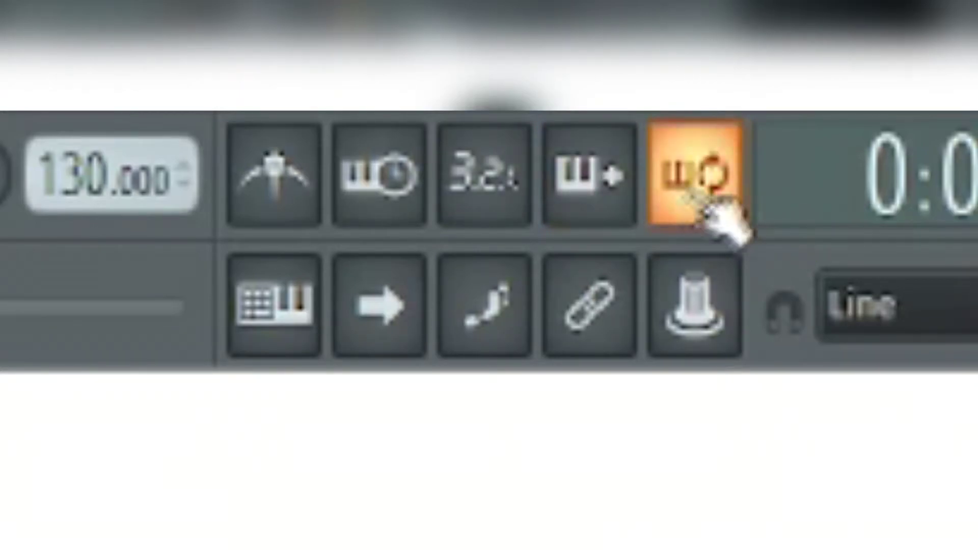
pyautogui.click(699, 194)
# Step: Switch typing keyboard to piano, auto-scroll, step editing and note grouping on and off, ending at the multilink controllers option
pyautogui.click(286, 346)
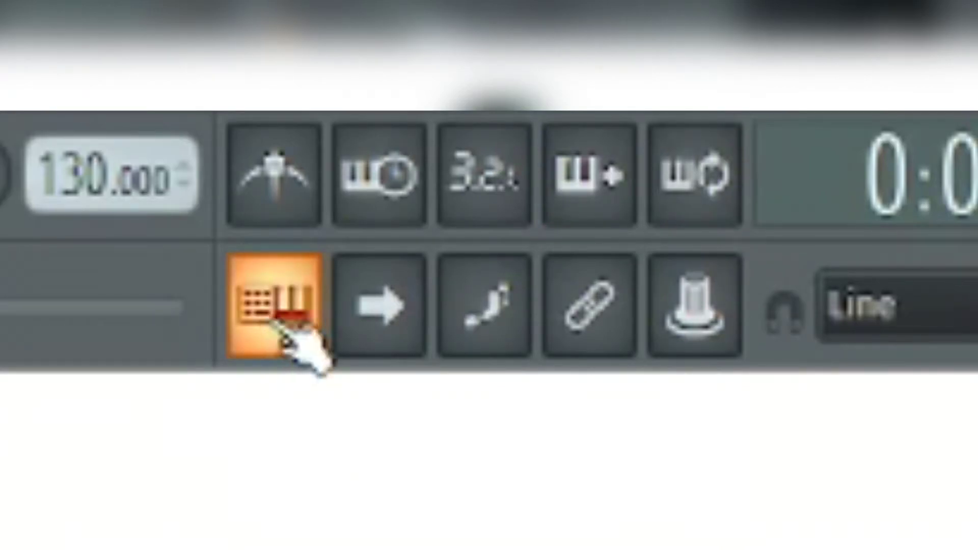
pyautogui.click(281, 326)
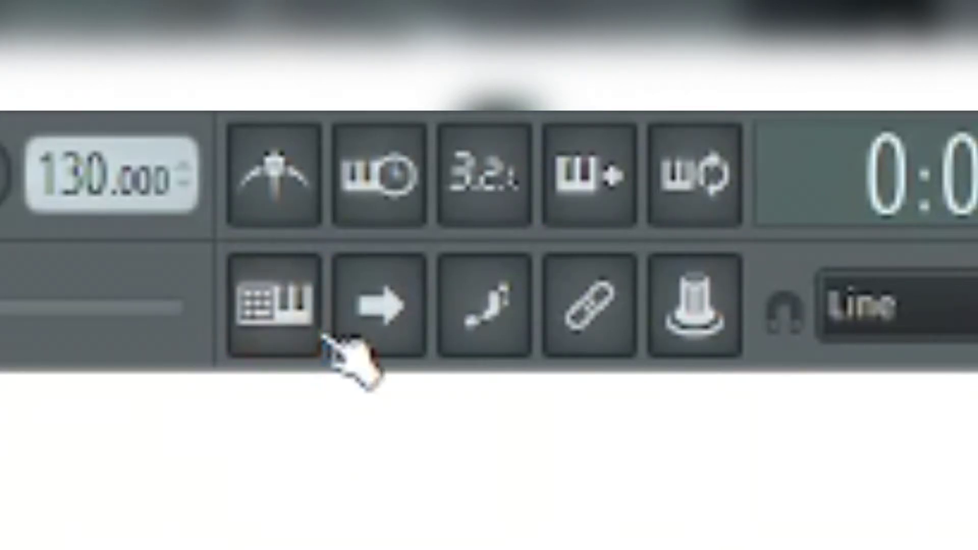
pyautogui.click(400, 321)
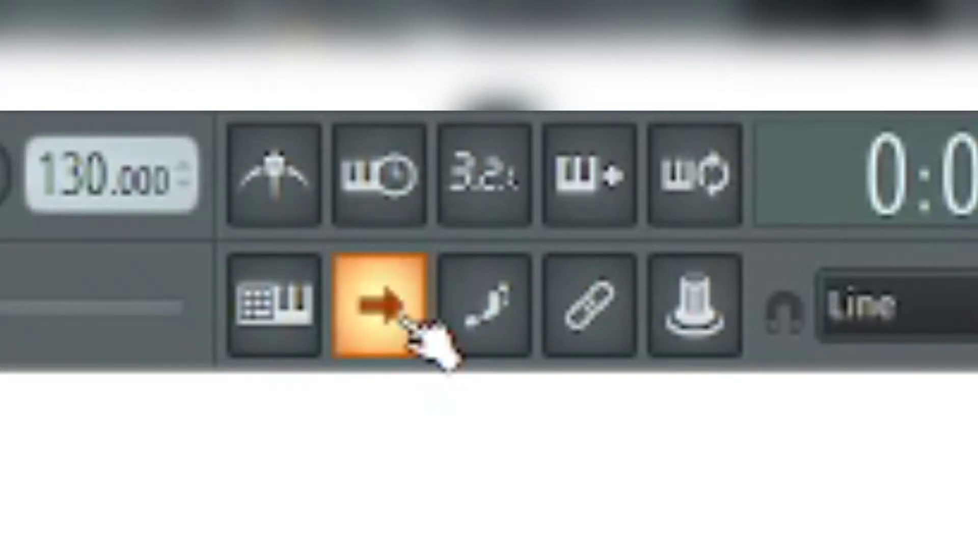
pyautogui.click(416, 326)
pyautogui.click(493, 323)
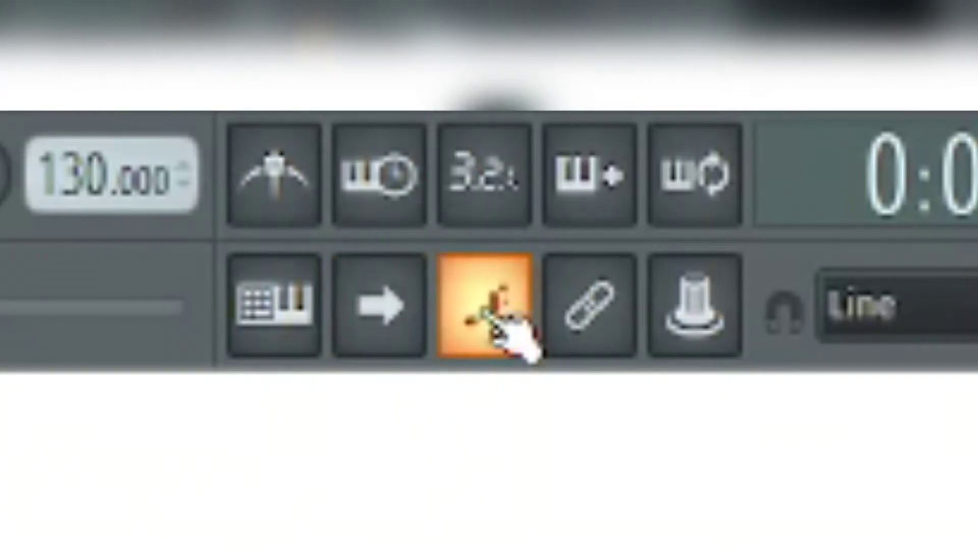
pyautogui.click(500, 328)
pyautogui.click(597, 329)
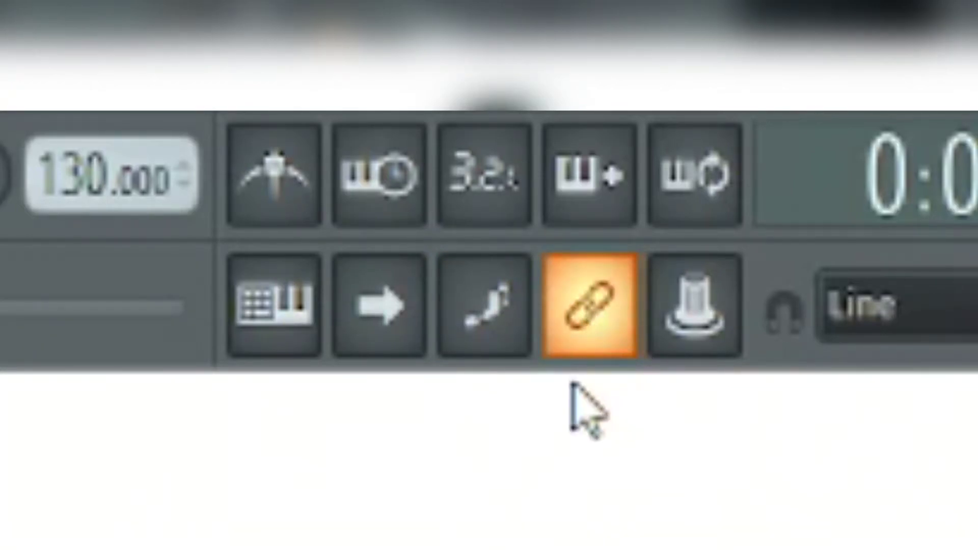
pyautogui.click(614, 347)
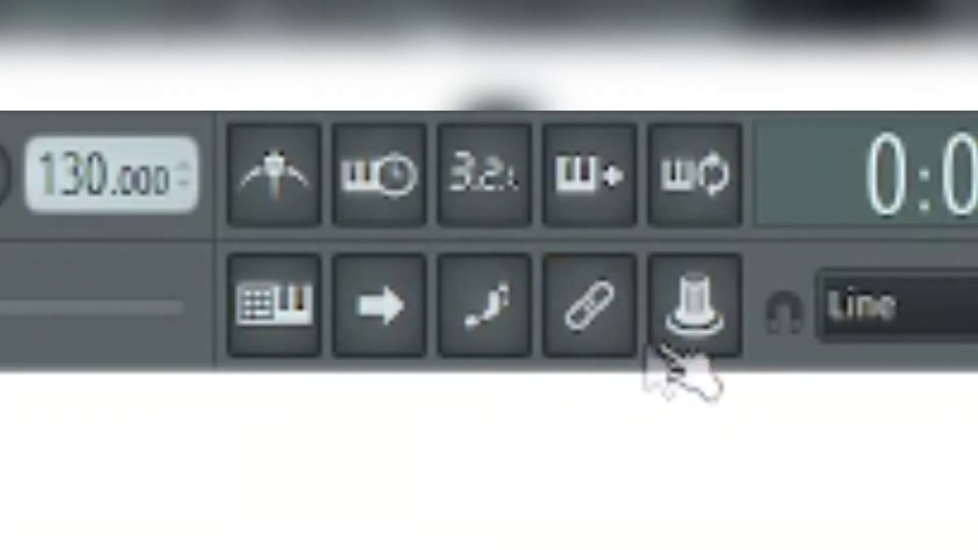
pyautogui.click(699, 347)
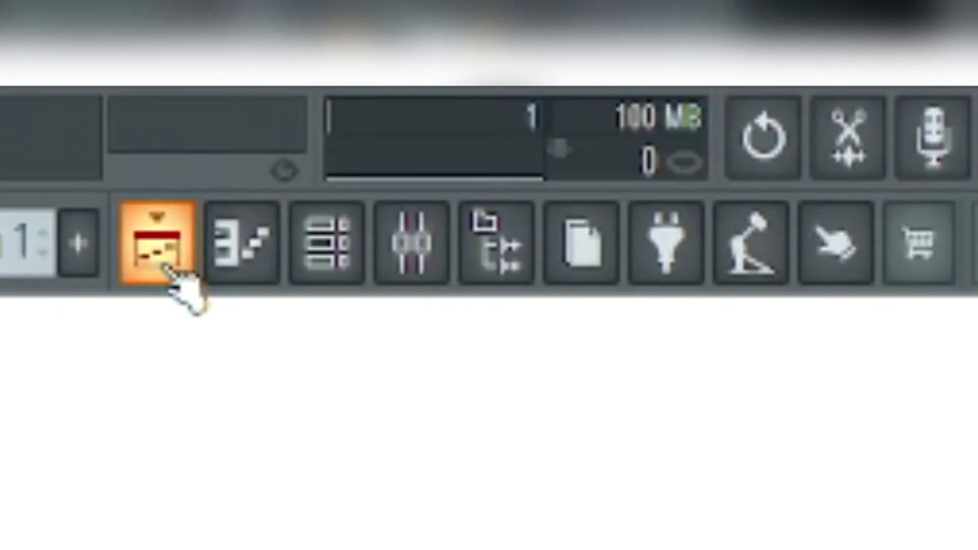
# Step: Go through the window shortcuts from the piano roll, channel rack, mixer and browser to the pickers and the content shop
pyautogui.click(253, 268)
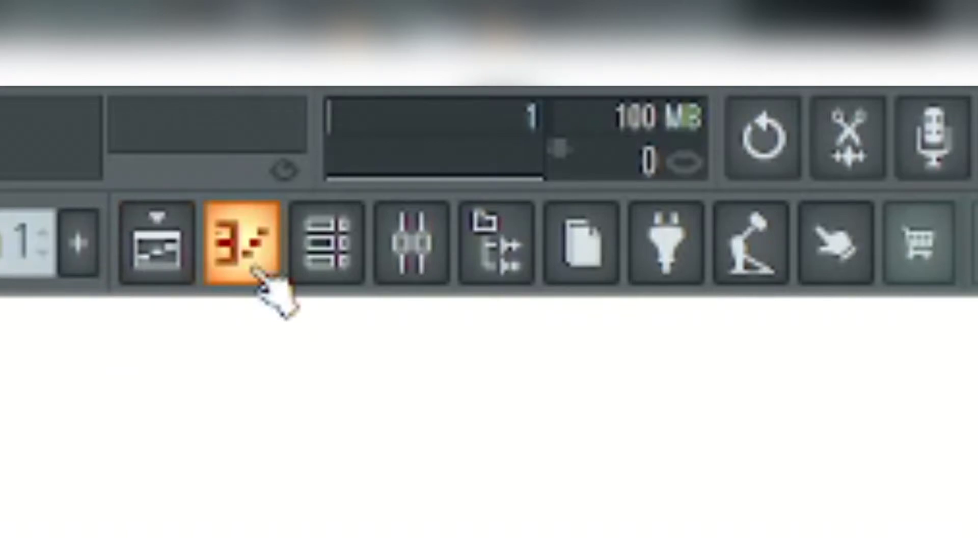
pyautogui.click(342, 255)
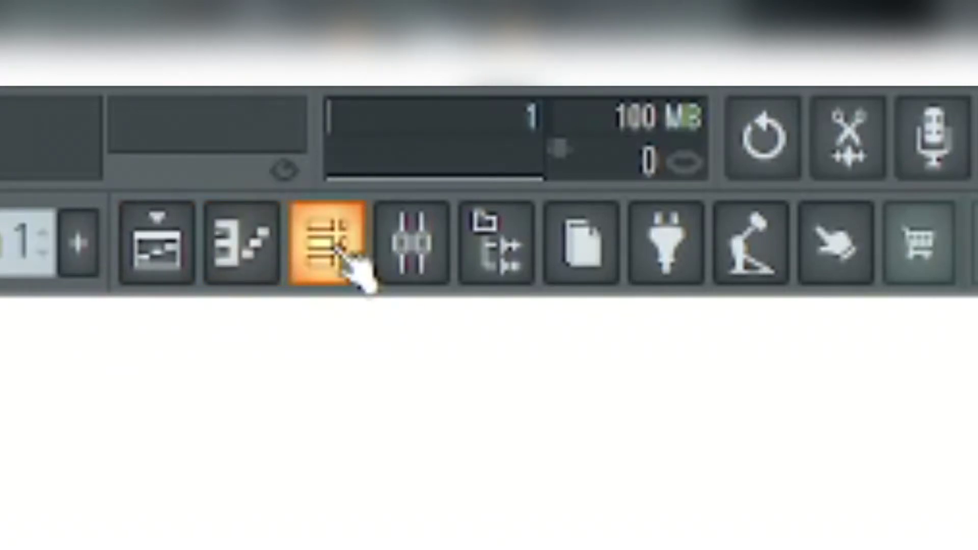
pyautogui.click(400, 245)
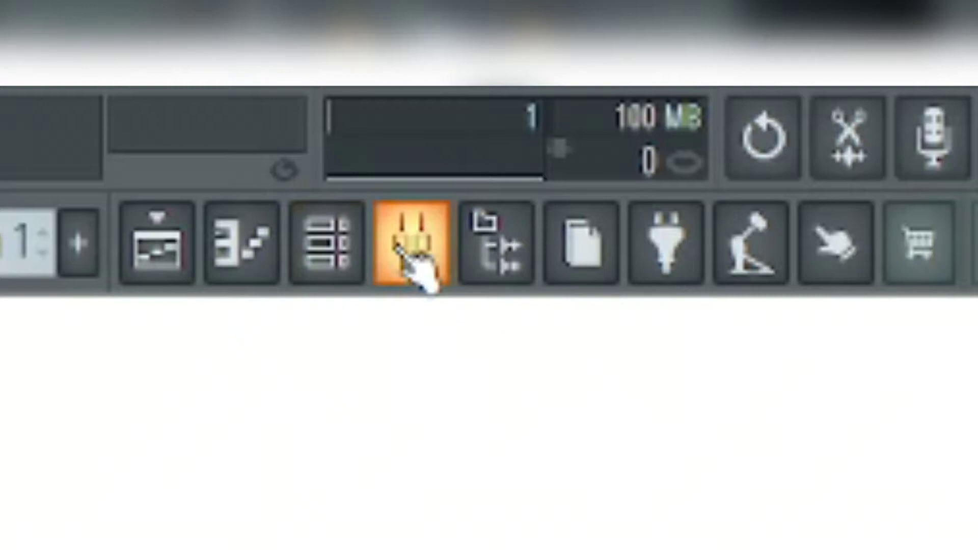
pyautogui.click(483, 245)
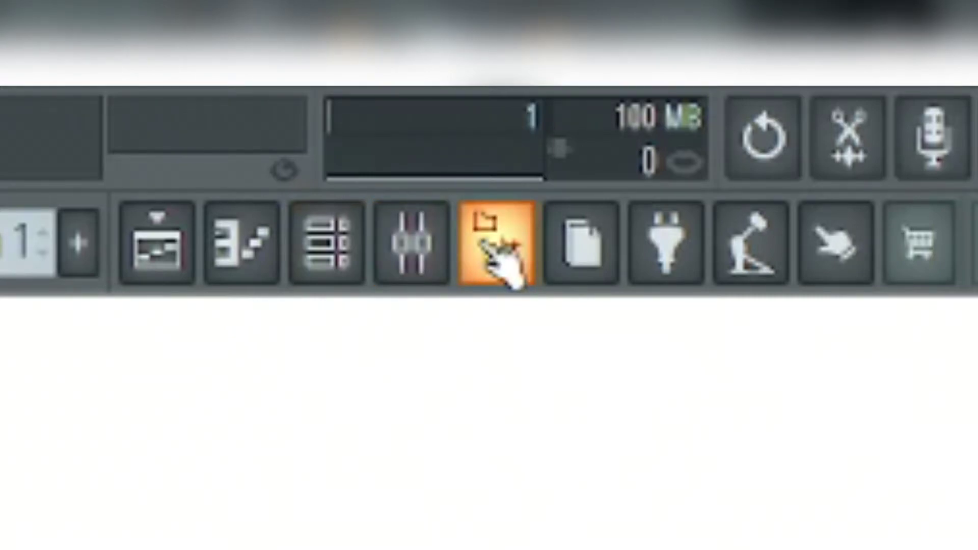
pyautogui.click(568, 257)
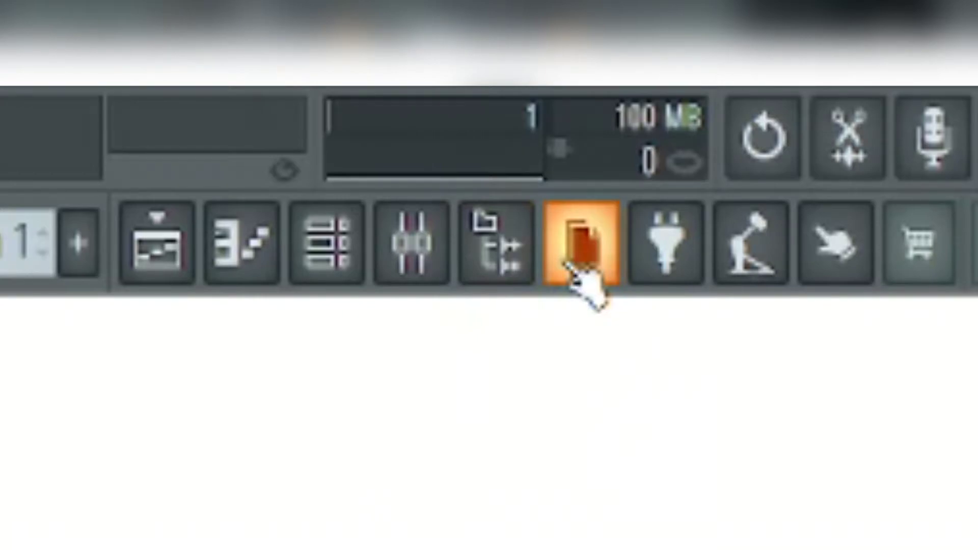
pyautogui.click(668, 265)
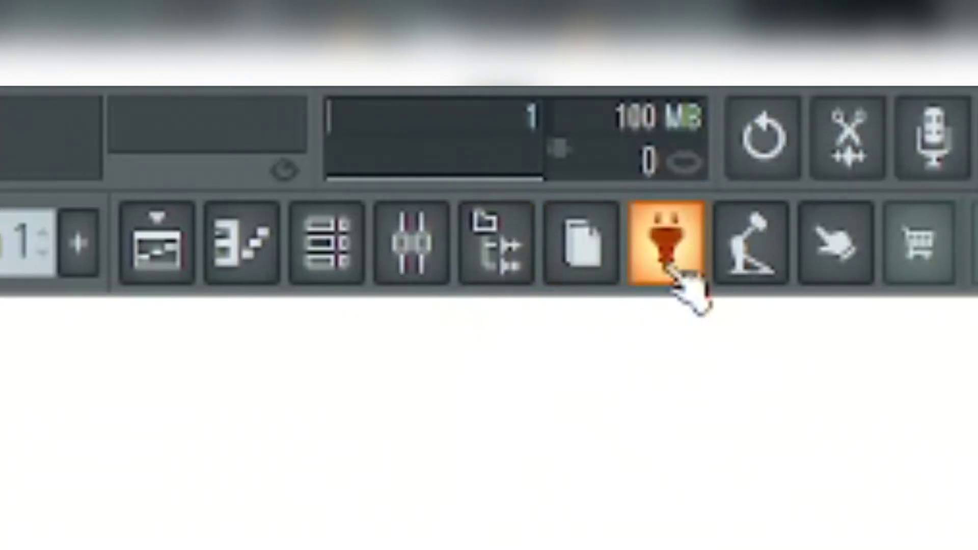
pyautogui.click(745, 276)
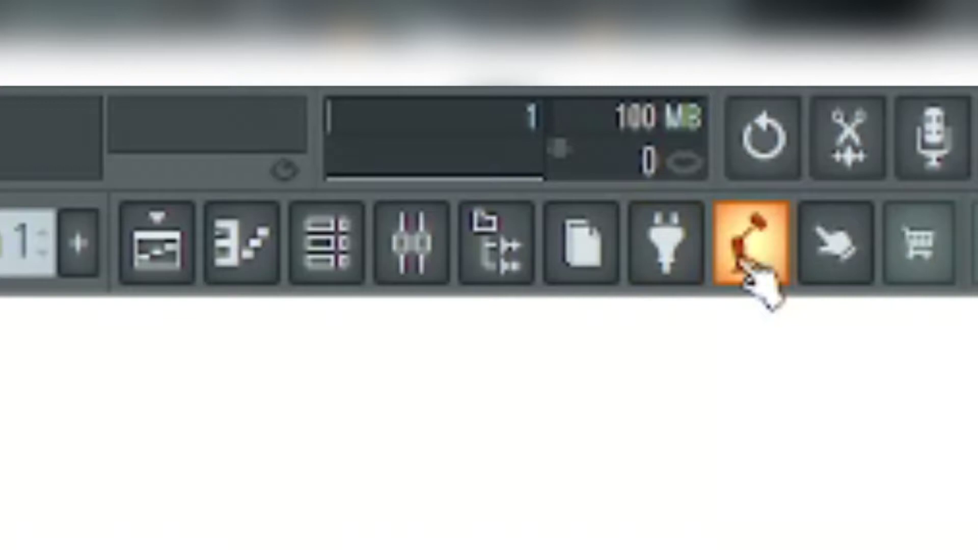
pyautogui.click(832, 271)
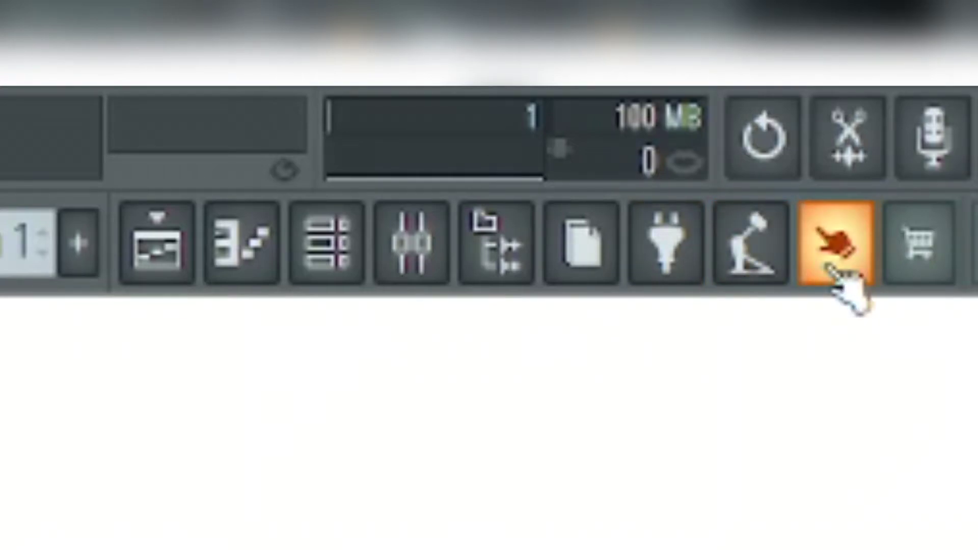
pyautogui.click(912, 271)
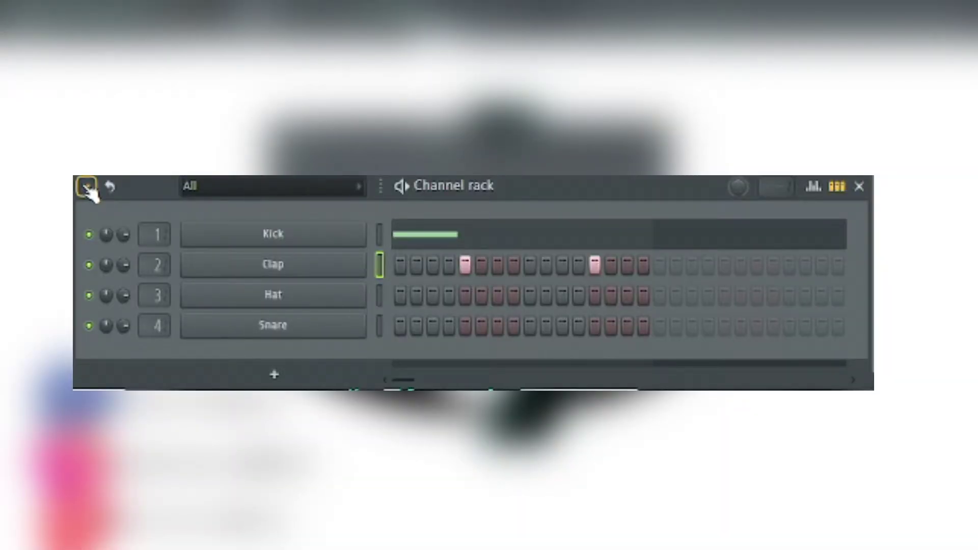
# Step: Explore the channel rack's options and display toggles, and slightly widen its channel name column
pyautogui.click(87, 186)
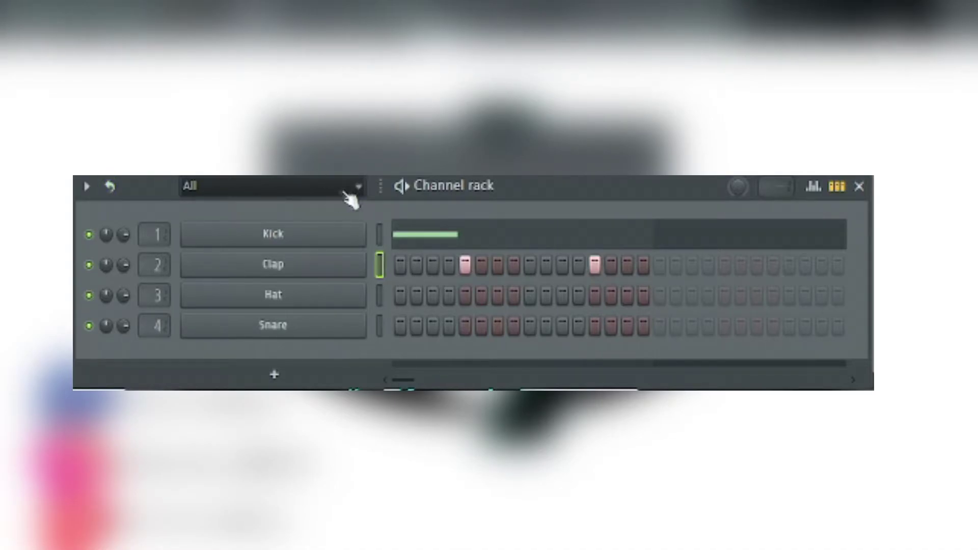
pyautogui.moveTo(380, 188)
pyautogui.mouseDown()
pyautogui.moveTo(428, 187)
pyautogui.moveTo(386, 187)
pyautogui.mouseUp()
pyautogui.click(743, 187)
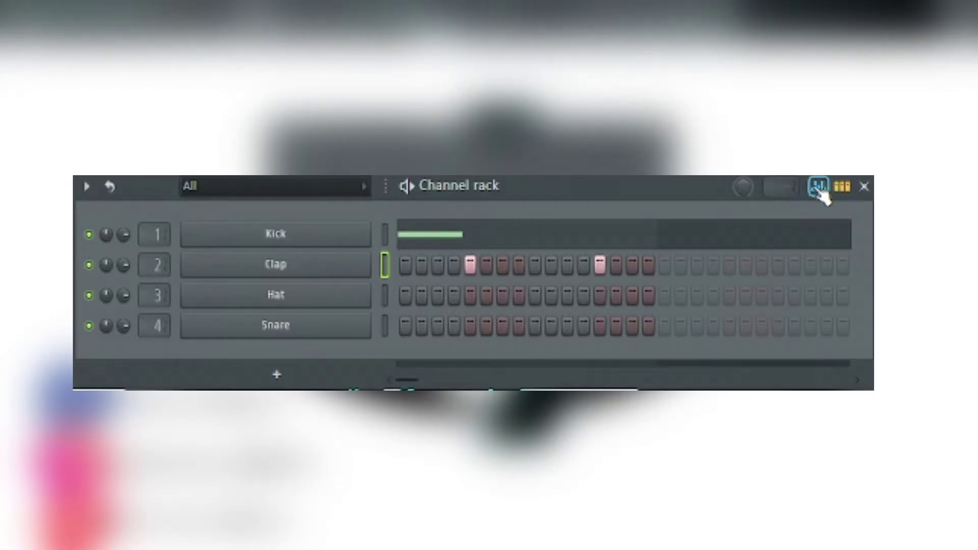
pyautogui.click(845, 196)
pyautogui.click(844, 198)
pyautogui.click(385, 240)
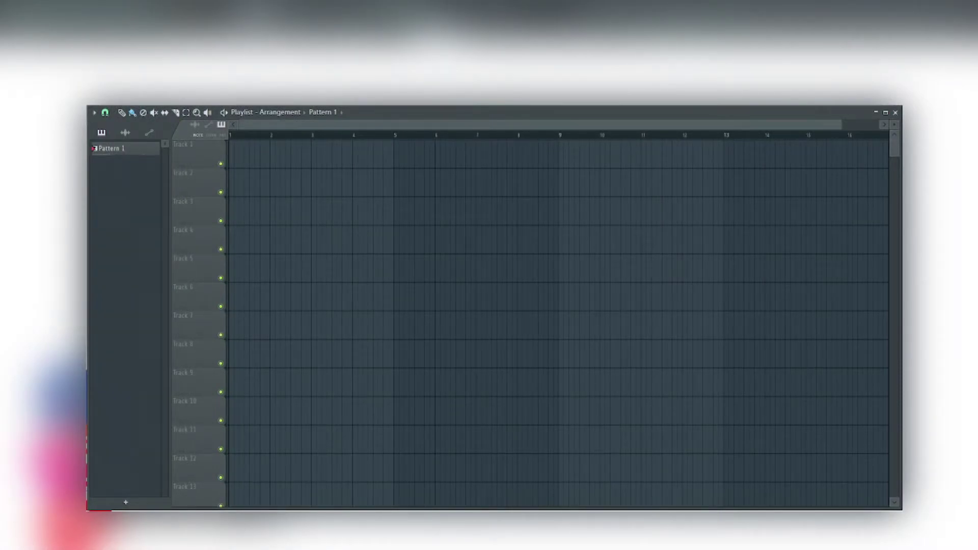
# Step: Look through the playlist's options, the arrangement commands and the list of pattern clip sources
pyautogui.click(98, 115)
pyautogui.click(98, 115)
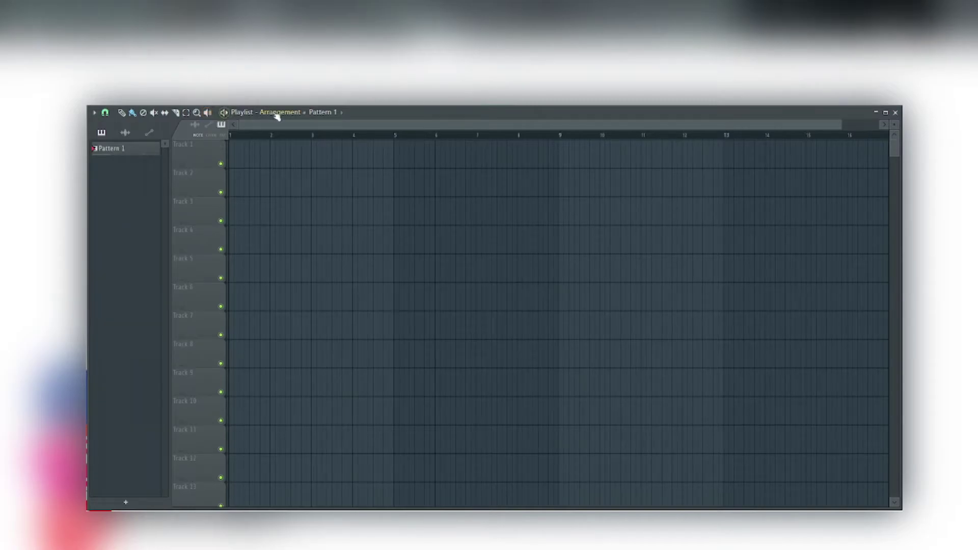
pyautogui.click(303, 114)
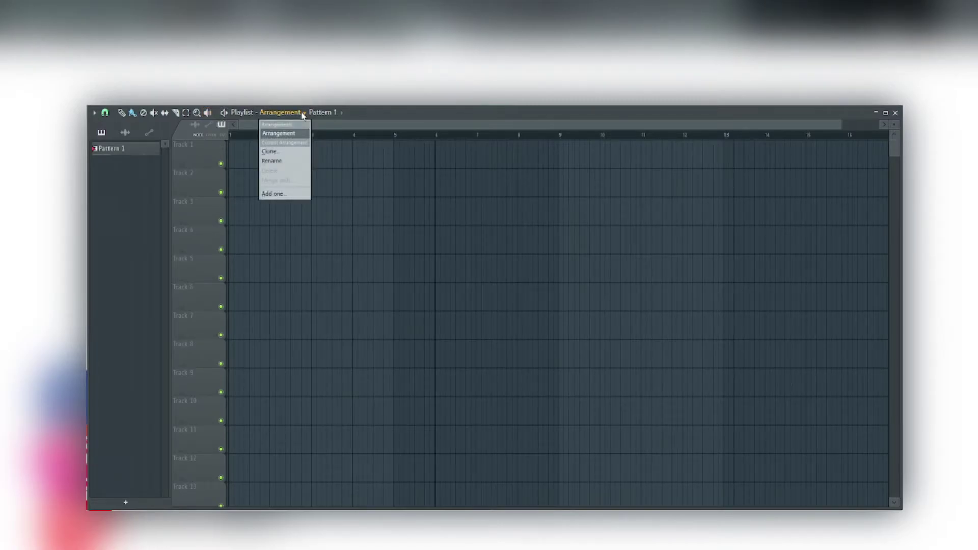
pyautogui.click(304, 113)
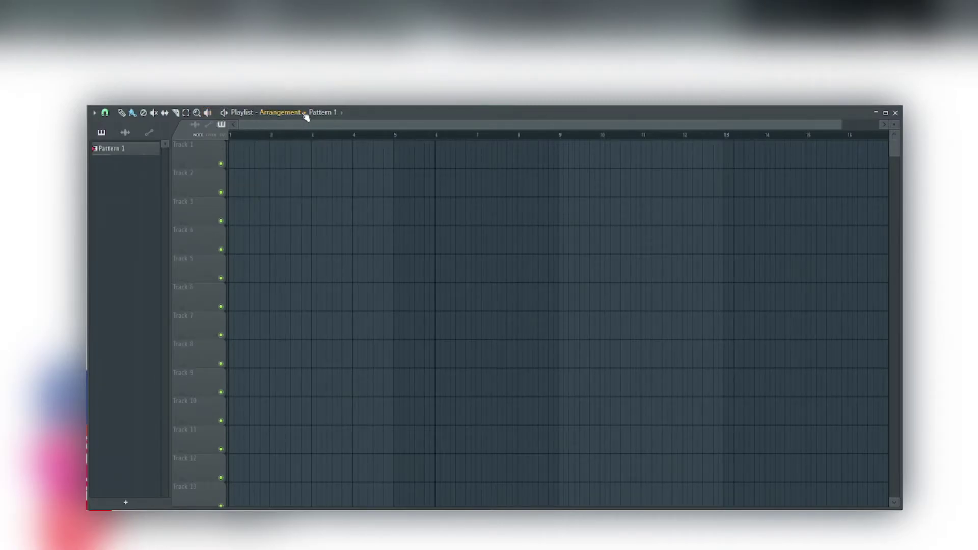
pyautogui.click(340, 114)
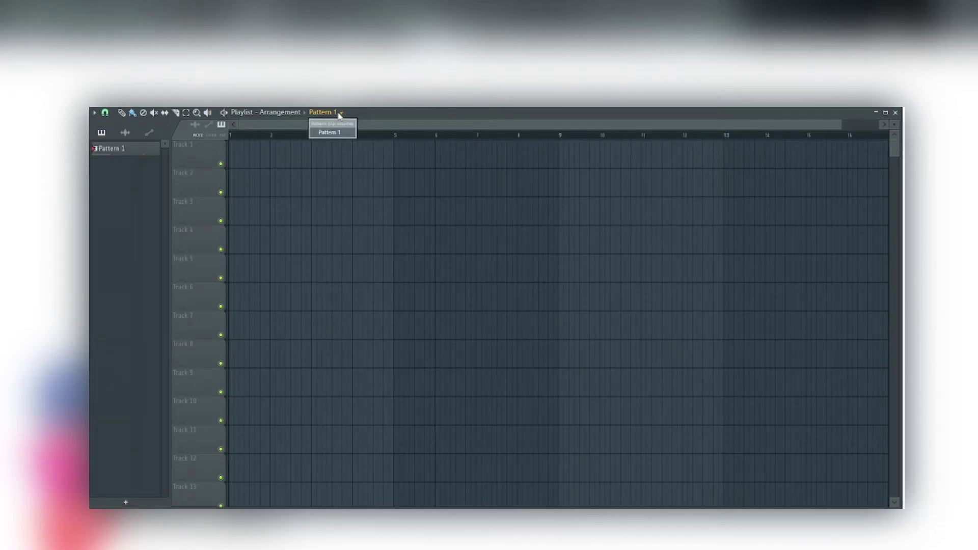
pyautogui.click(341, 116)
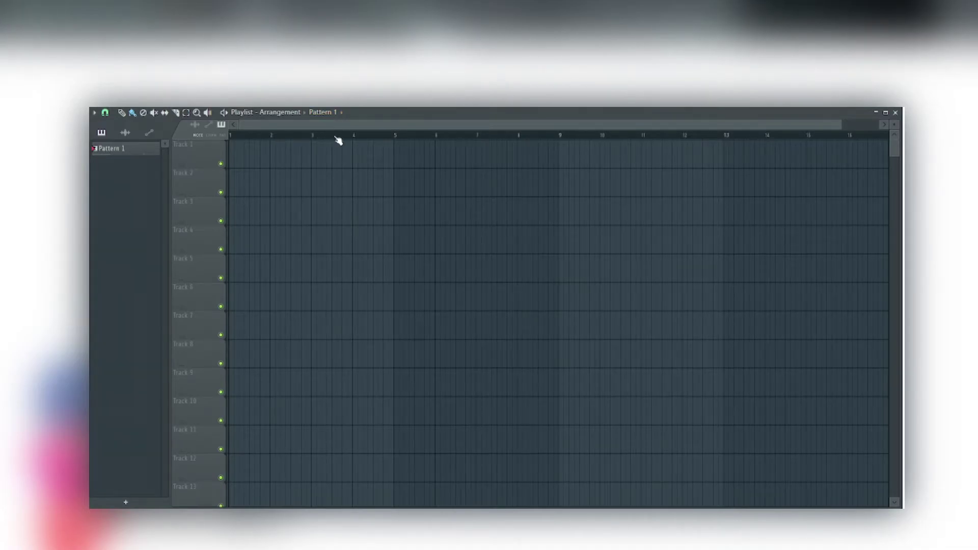
# Step: Select a time range on the playlist timeline from just before bar 5 to shortly before bar 6
pyautogui.moveTo(392, 136); pyautogui.dragTo(426, 142)
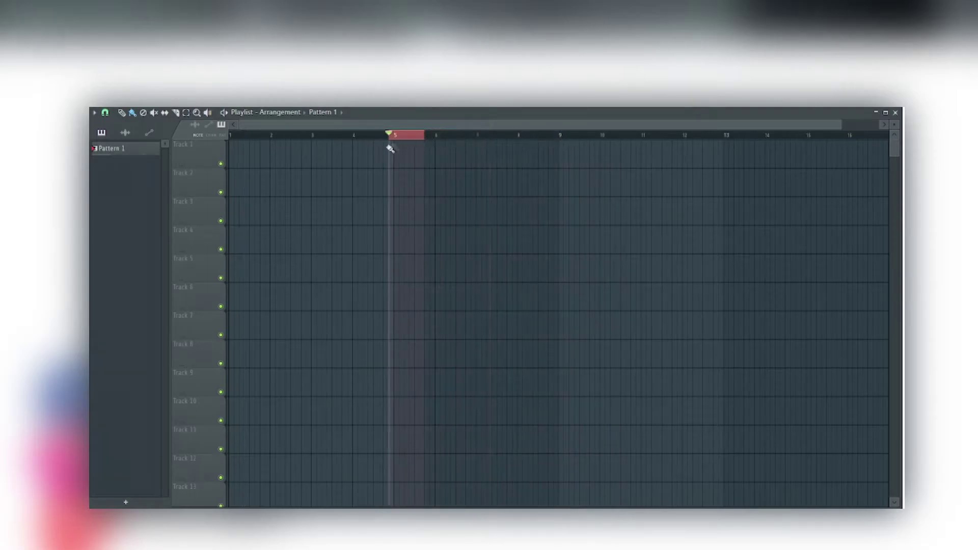
# Step: Clear the playlist's time selection and return the playhead to the start of the timeline
pyautogui.doubleClick(352, 139)
pyautogui.press('space')
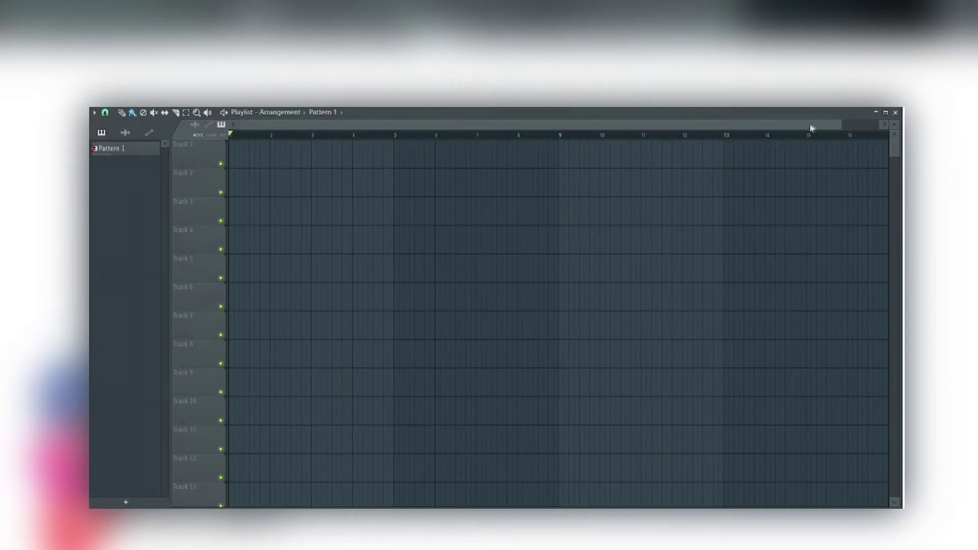
# Step: Zoom the playlist in horizontally to show about ten bars and slightly increase the height of its tracks
pyautogui.moveTo(842, 124); pyautogui.dragTo(627, 124)
pyautogui.moveTo(895, 145)
pyautogui.mouseDown()
pyautogui.moveTo(895, 181)
pyautogui.moveTo(897, 142)
pyautogui.mouseUp()
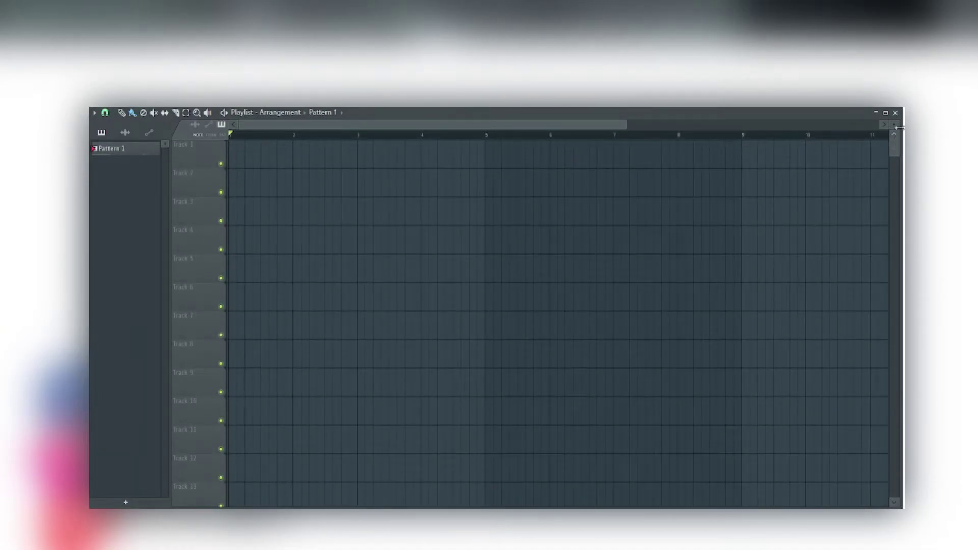
pyautogui.moveTo(895, 126); pyautogui.dragTo(895, 130)
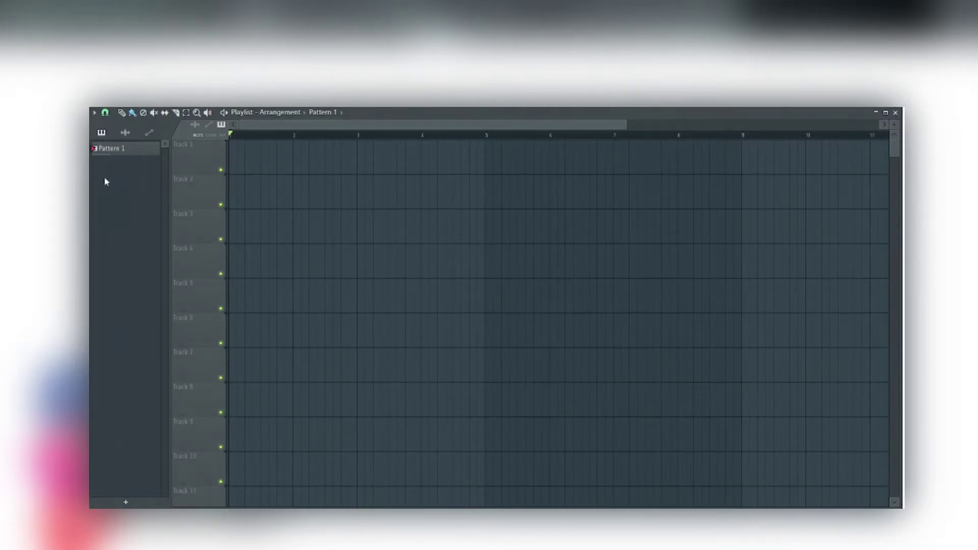
# Step: Go through the playlist's automation, audio and pattern clip focus modes and the picker's automation and pattern clip lists
pyautogui.click(208, 126)
pyautogui.click(197, 126)
pyautogui.click(210, 126)
pyautogui.click(222, 126)
pyautogui.click(148, 133)
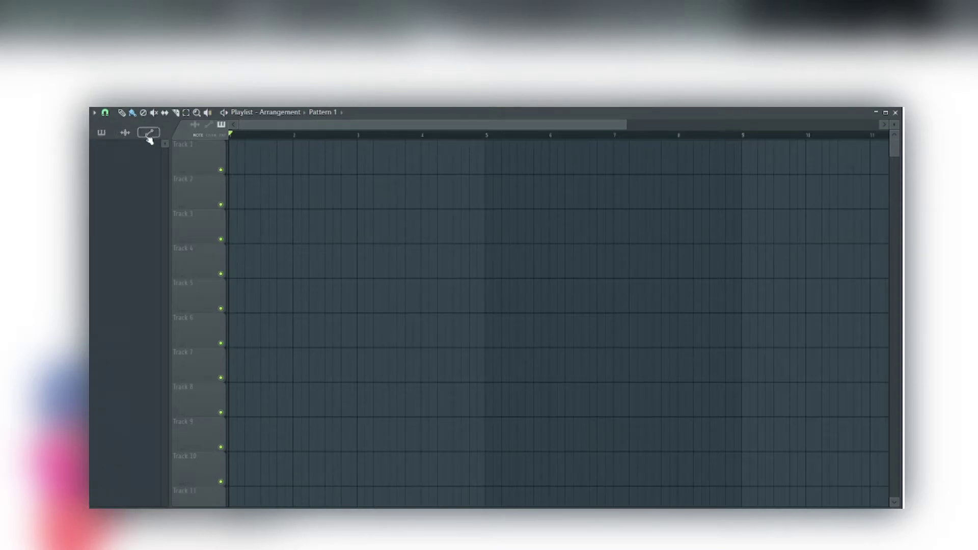
pyautogui.click(101, 133)
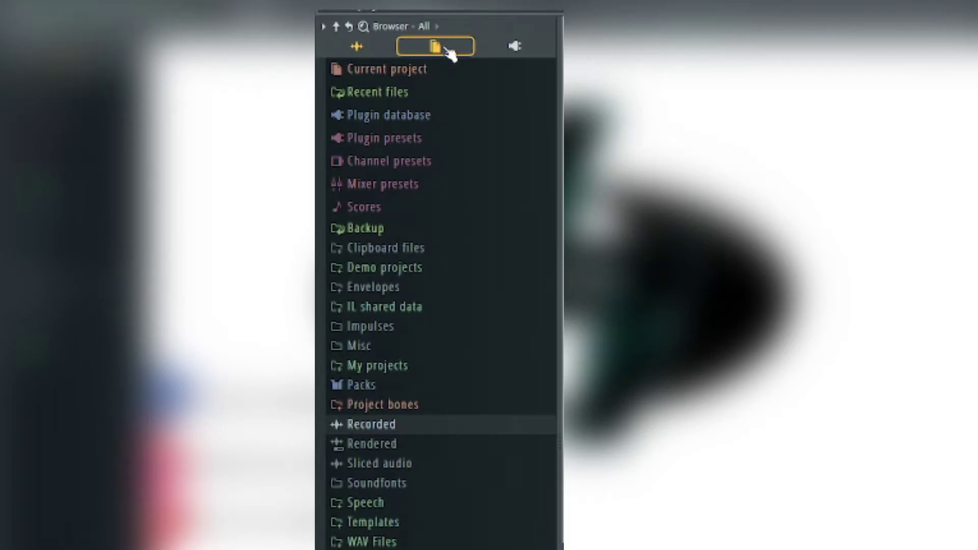
# Step: Look through the browser's options and its list of snapshots
pyautogui.click(324, 27)
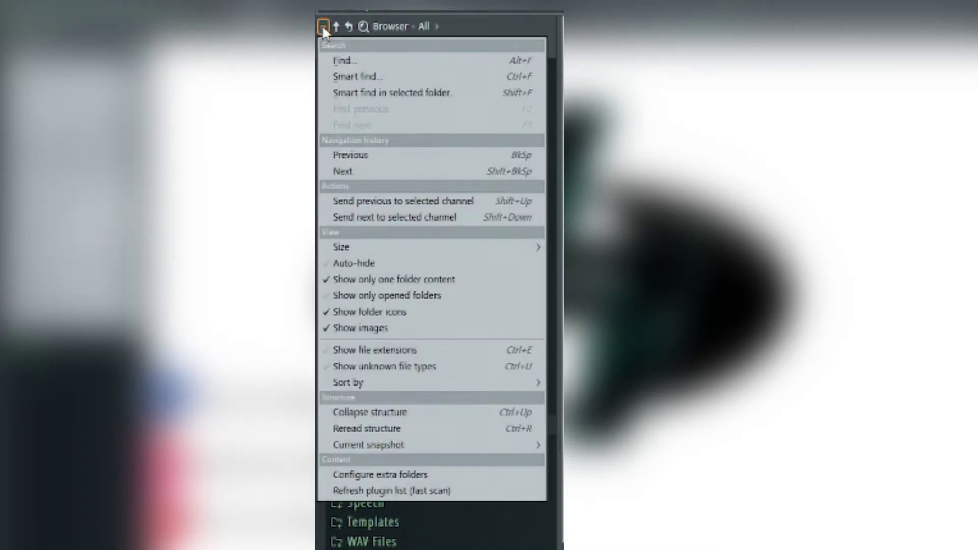
pyautogui.click(336, 28)
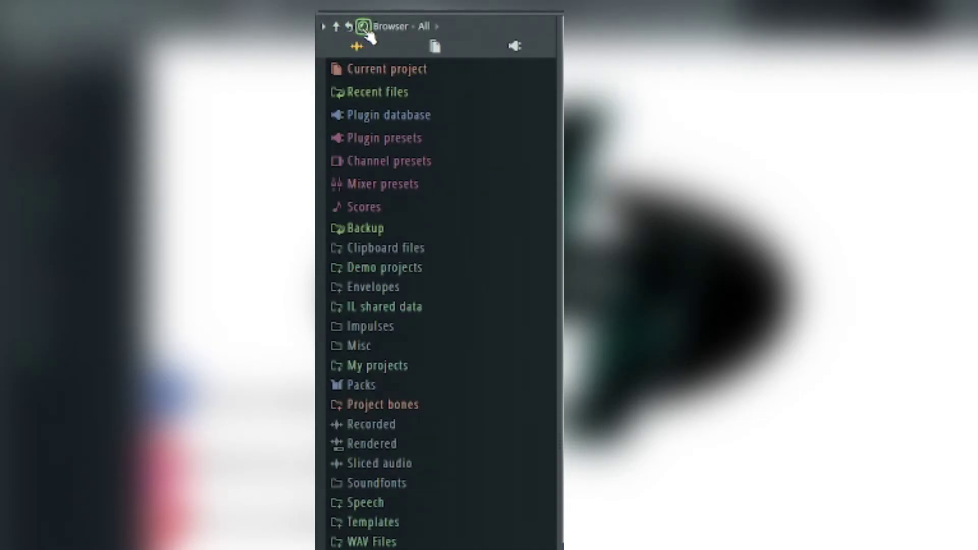
pyautogui.click(436, 28)
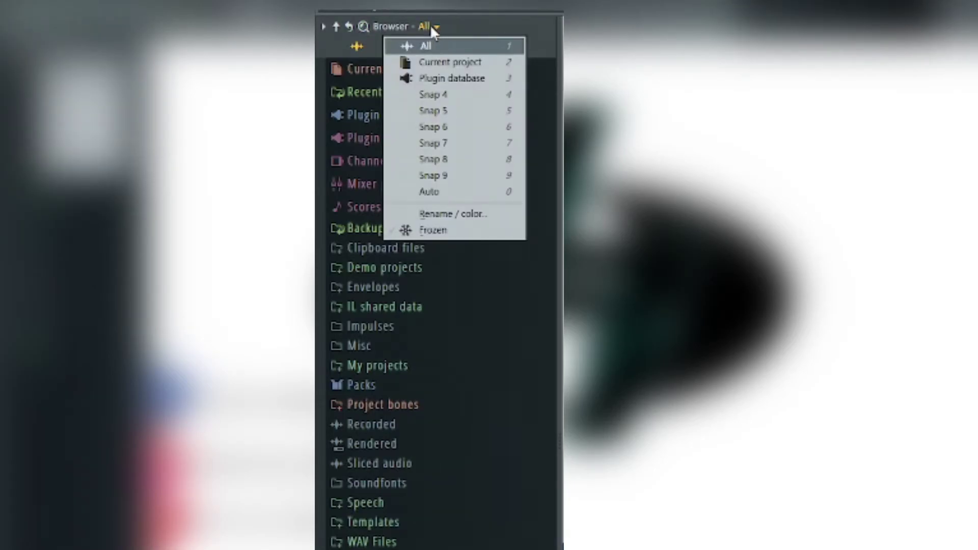
pyautogui.click(457, 24)
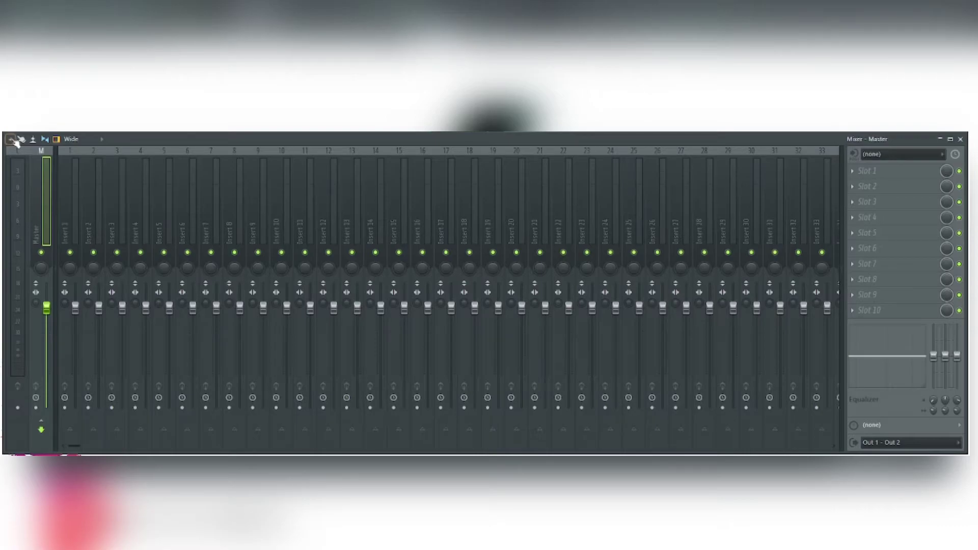
# Step: Look through the mixer's options and its list of available layouts
pyautogui.click(10, 140)
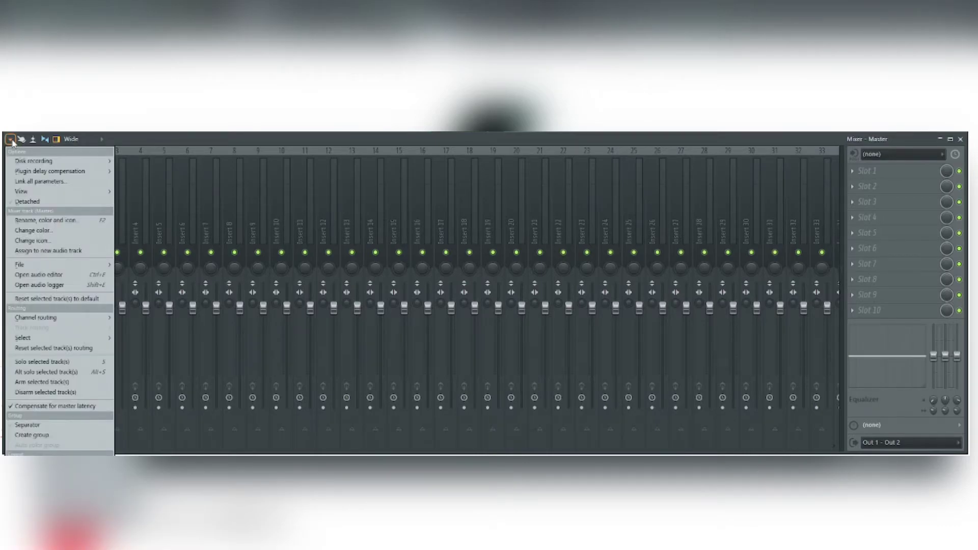
pyautogui.click(12, 142)
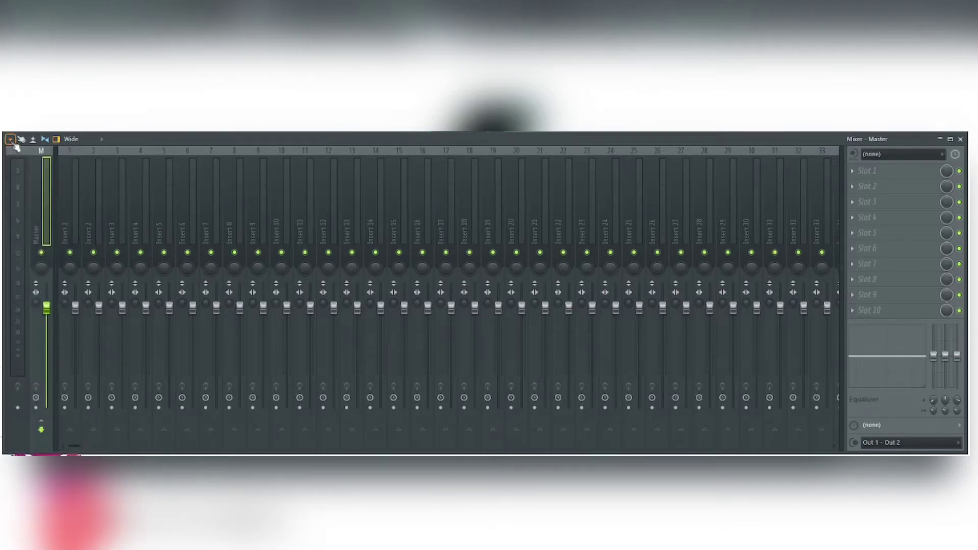
pyautogui.click(71, 144)
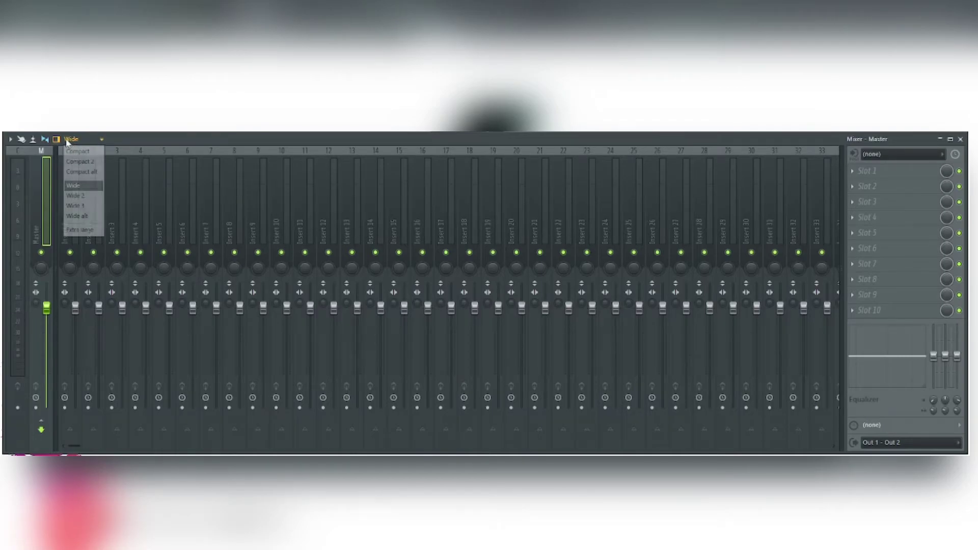
pyautogui.click(78, 142)
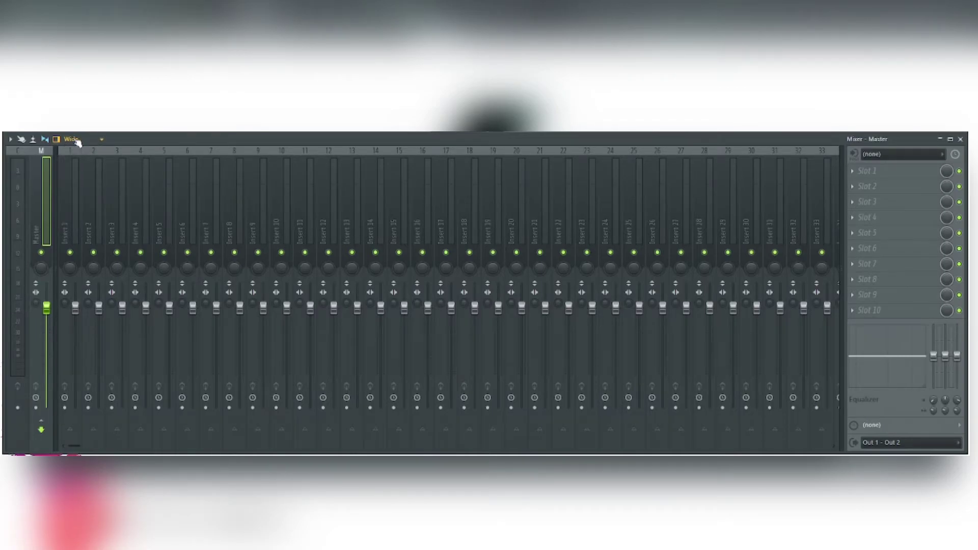
# Step: Try the Extra large mixer layout and return to the Wide layout
pyautogui.click(74, 141)
pyautogui.click(90, 191)
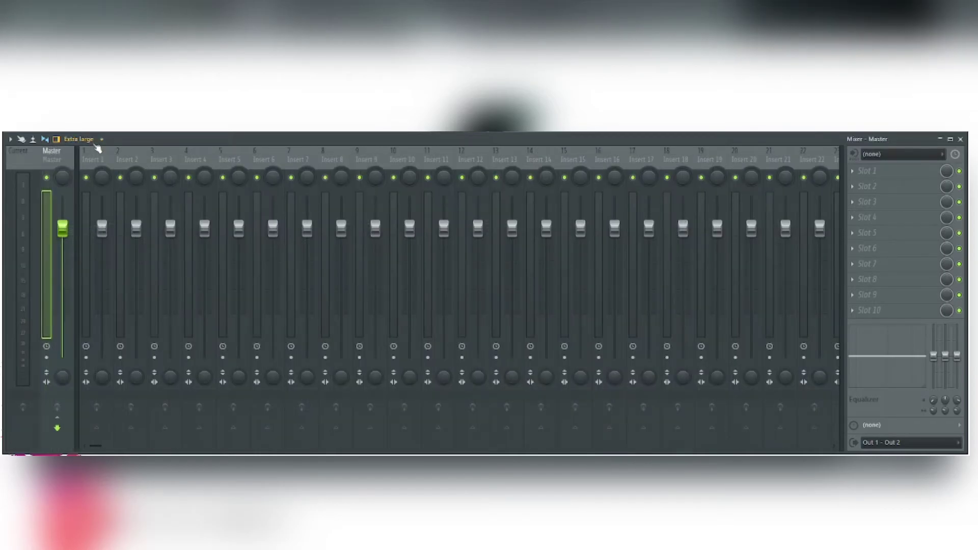
pyautogui.click(95, 145)
pyautogui.click(88, 191)
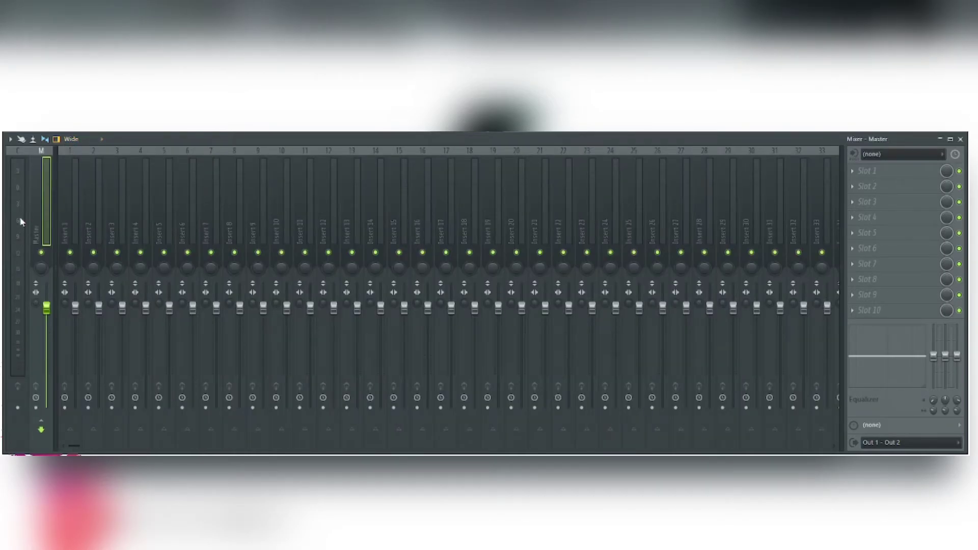
# Step: Select the Insert 1 mixer track, return to the Master track and try out its panning and volume controls
pyautogui.click(71, 228)
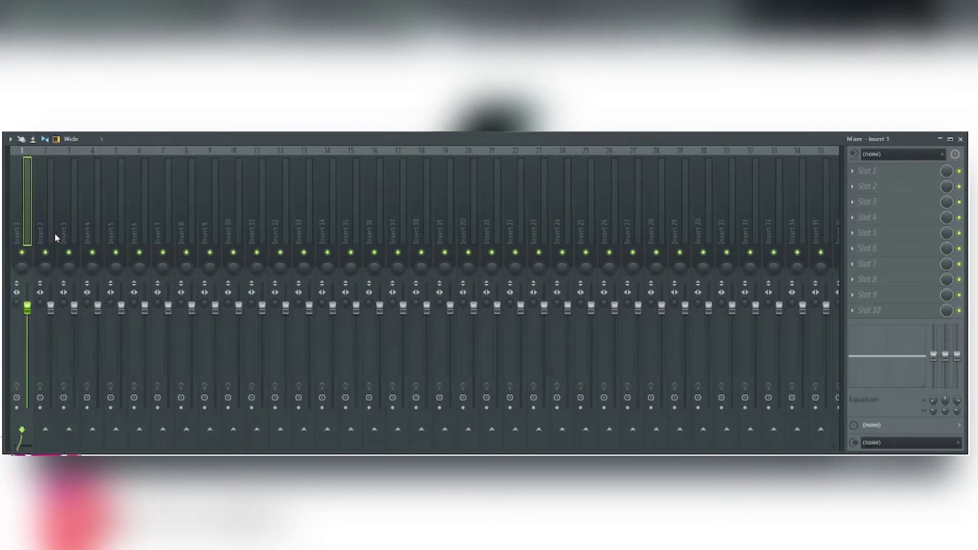
pyautogui.click(46, 239)
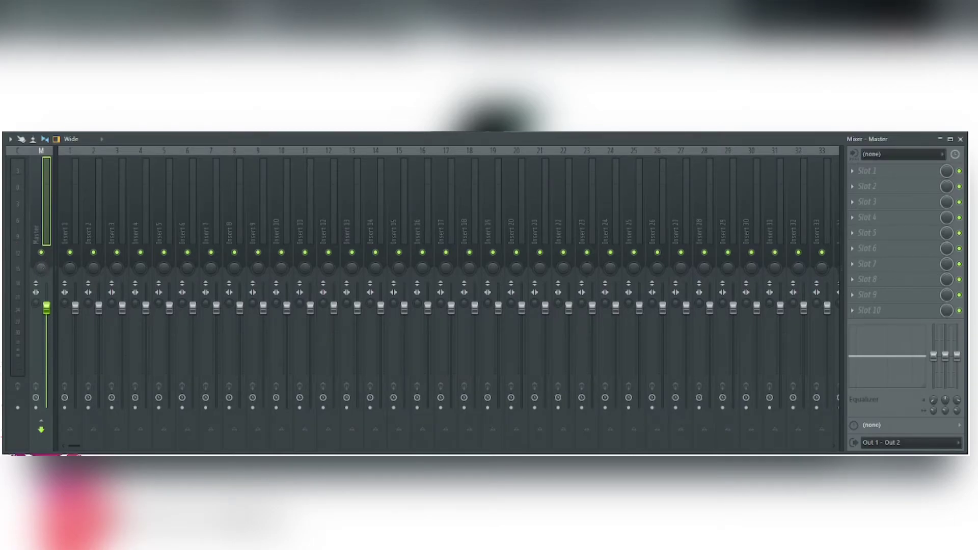
pyautogui.moveTo(41, 267); pyautogui.dragTo(42, 294)
pyautogui.moveTo(47, 309)
pyautogui.mouseDown()
pyautogui.moveTo(46, 326)
pyautogui.moveTo(47, 310)
pyautogui.mouseUp()
pyautogui.rightClick(48, 310)
pyautogui.click(69, 320)
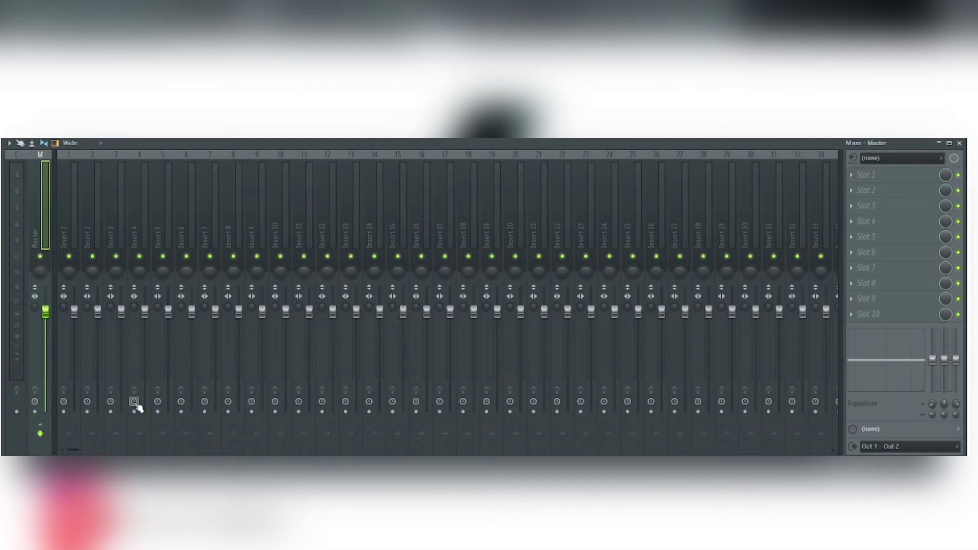
# Step: Set the track delay of Insert 4 to 12 ms in the mixer and select that track
pyautogui.rightClick(135, 403)
pyautogui.click(163, 415)
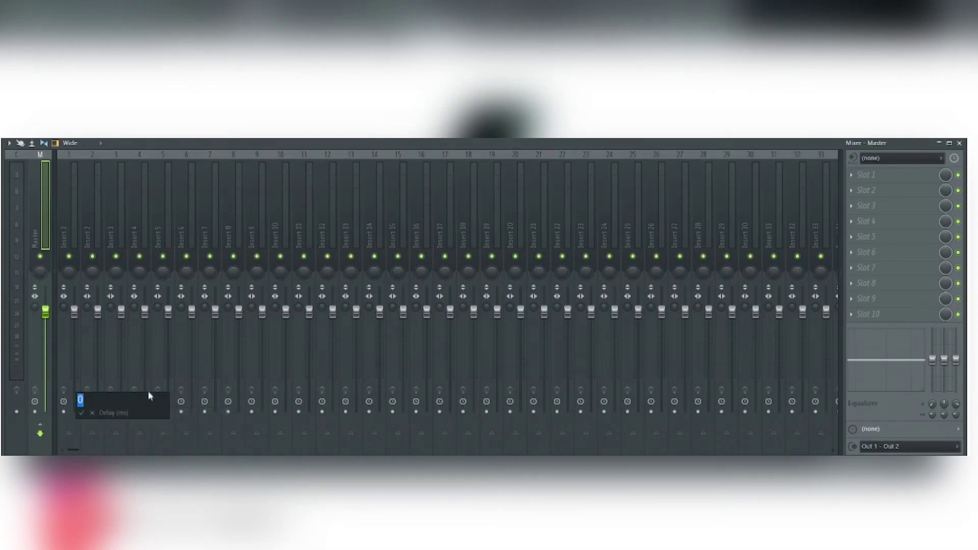
pyautogui.write('12')
pyautogui.press('Return')
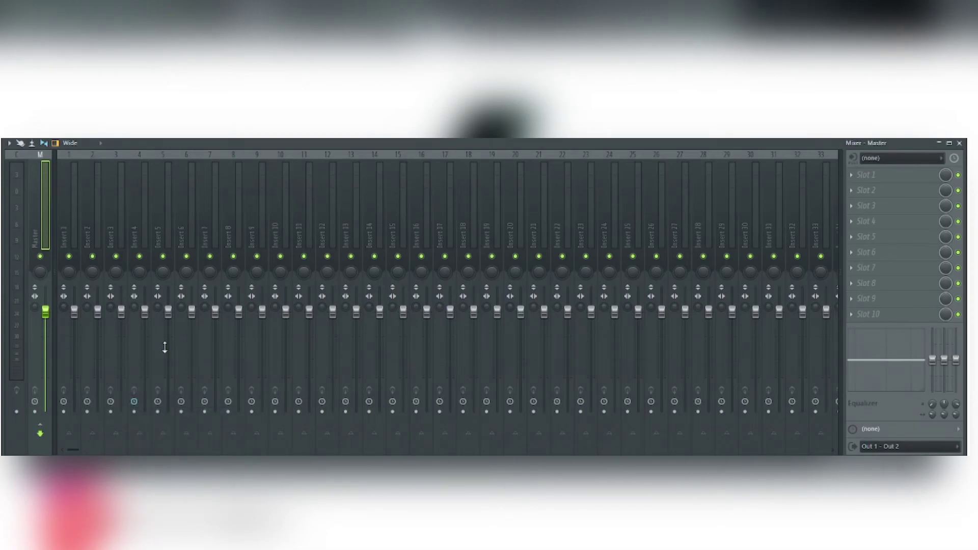
pyautogui.click(146, 236)
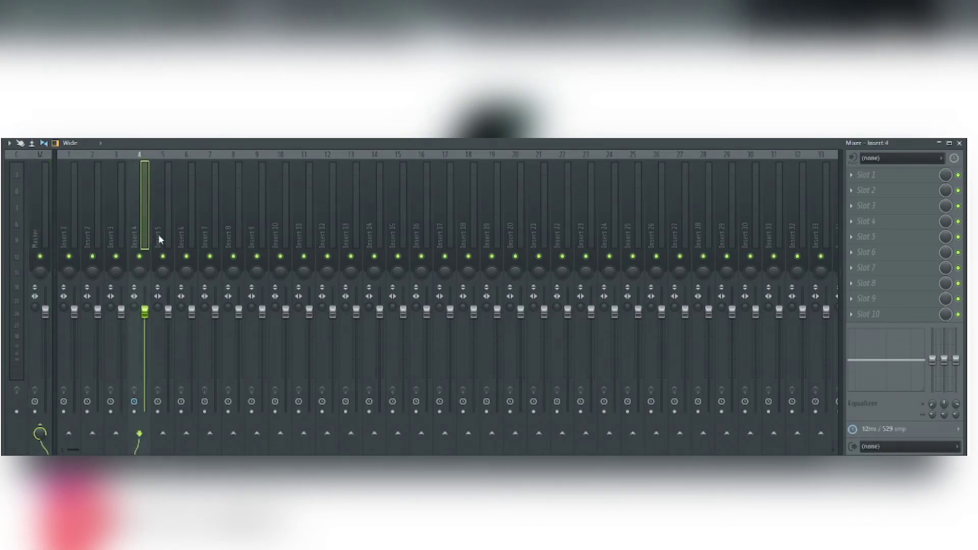